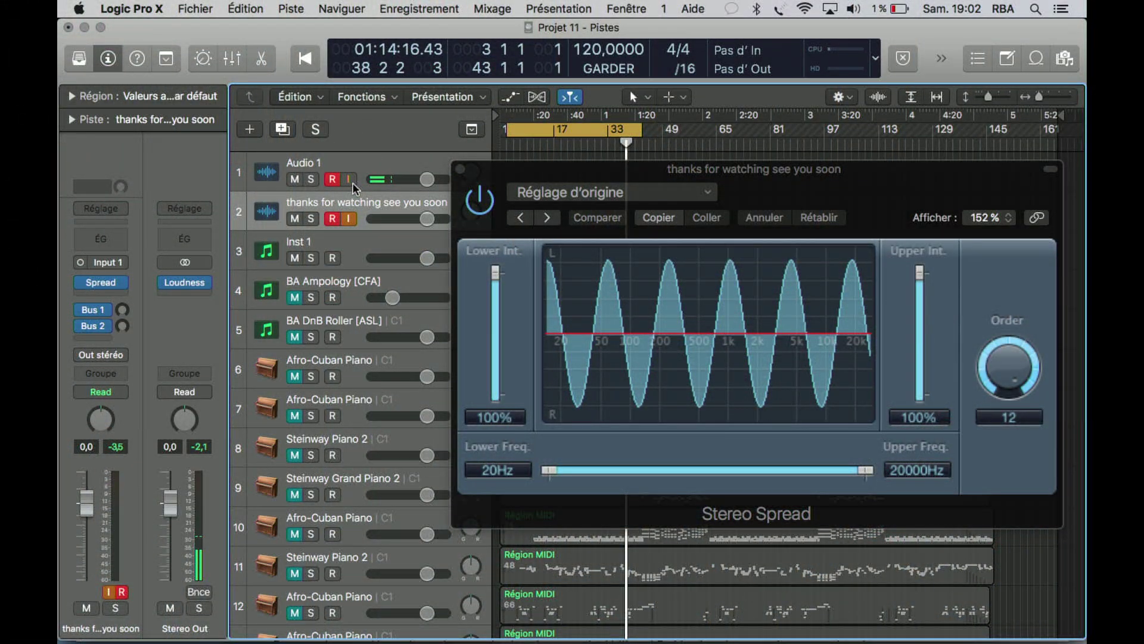
Shift the Stereo Spread window about 240 px left over the track list, then start playback.
left_click(683, 175)
left_click_drag(683, 174, 540, 179)
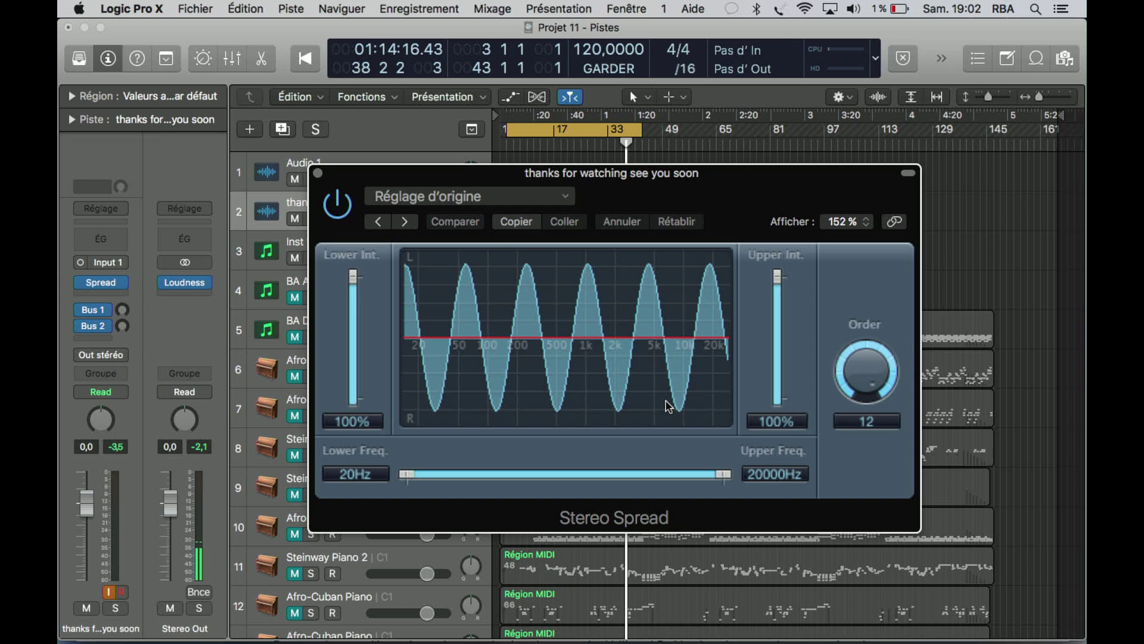
key("space")
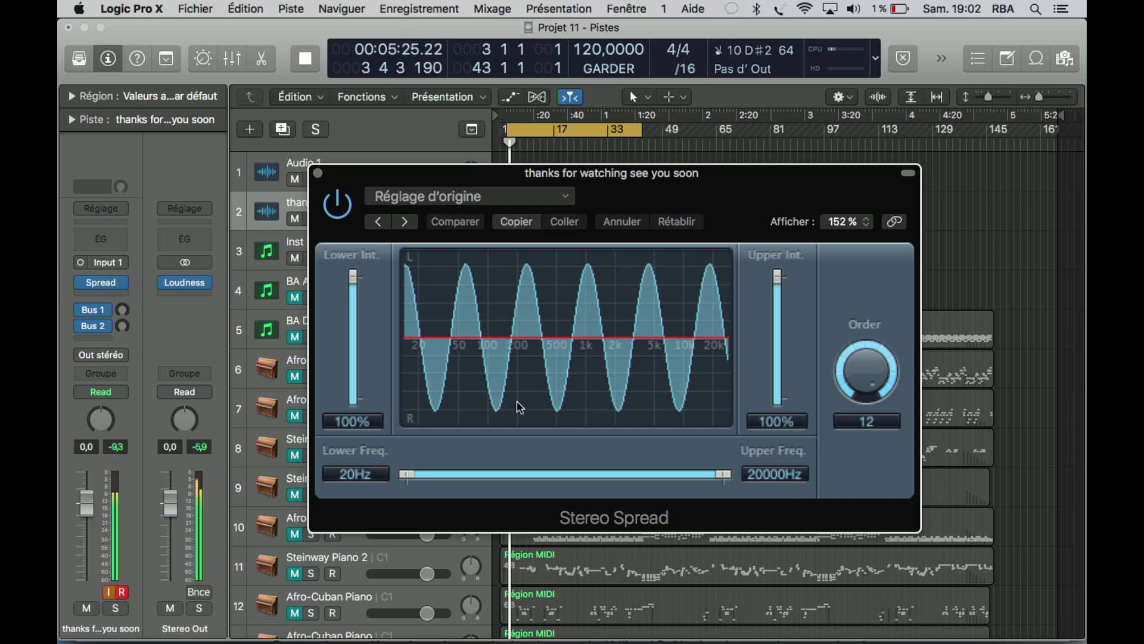
Move the plugin window back up-right and load the Light HF Spread preset.
left_click_drag(358, 173, 424, 145)
left_click(332, 183)
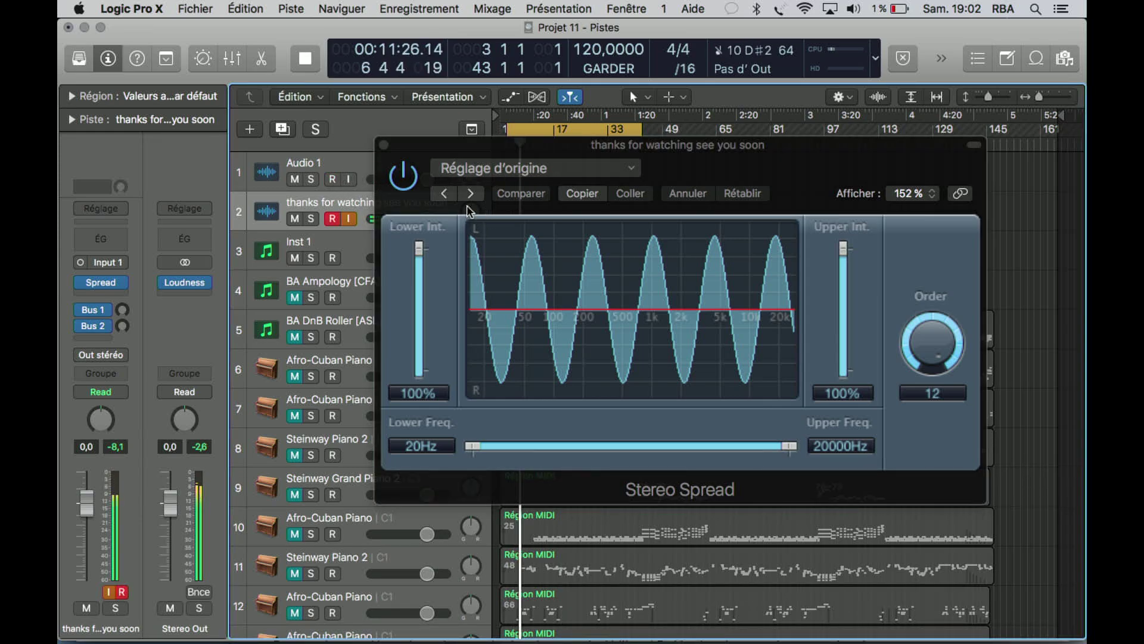
left_click(471, 168)
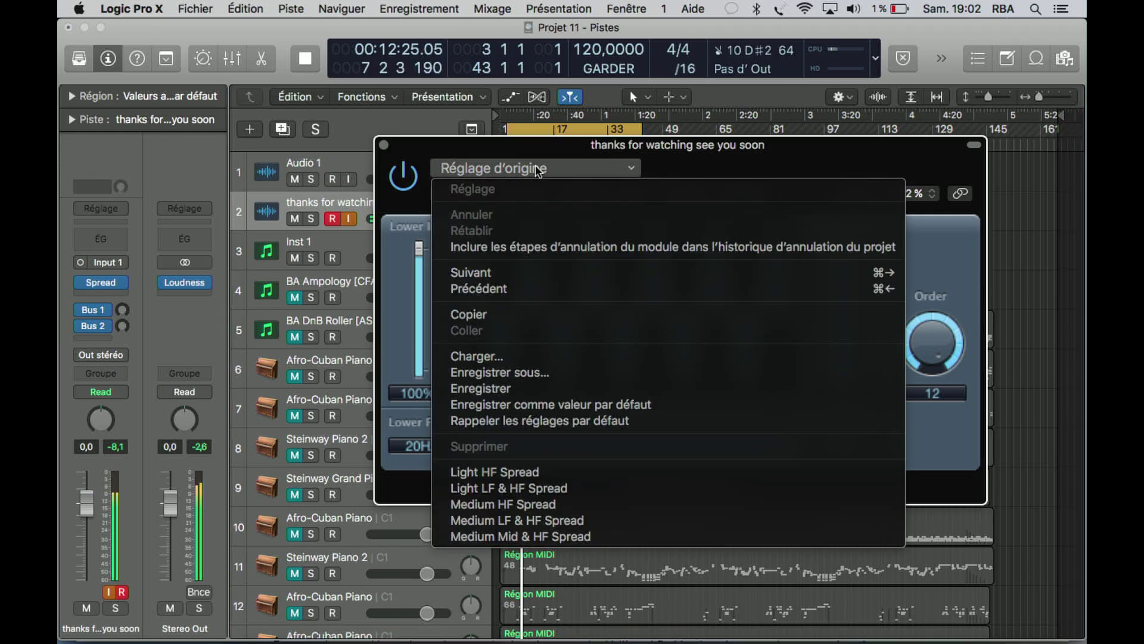
left_click(492, 472)
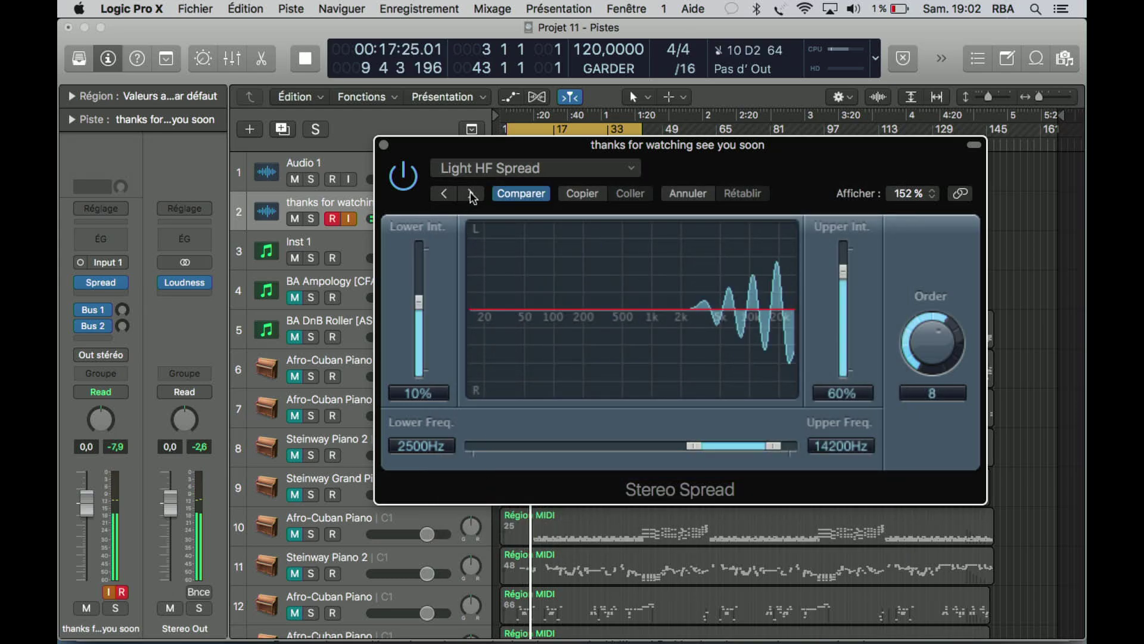
A/B the spread against the dry sound, then try Light LF & HF Spread and compare it.
left_click(404, 183)
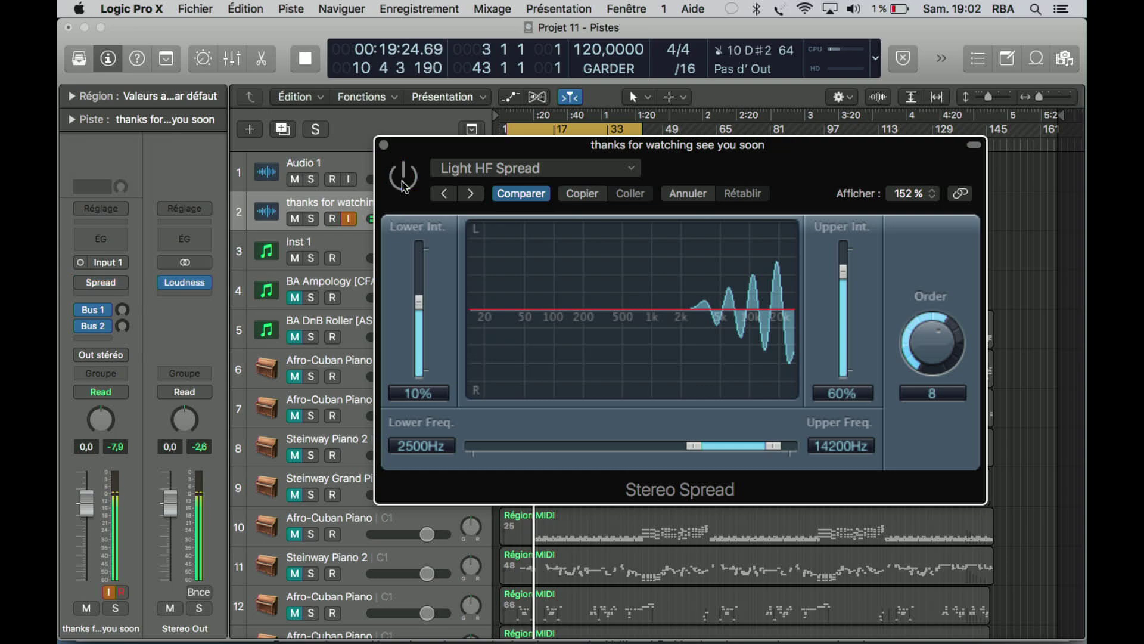
left_click(404, 186)
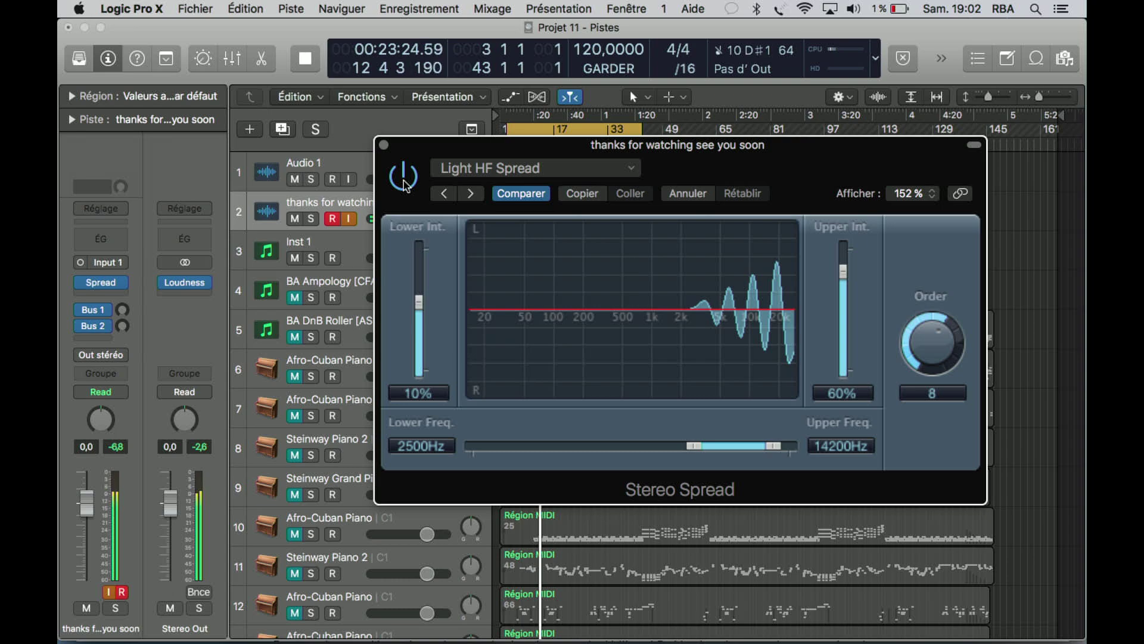
left_click(404, 183)
left_click(404, 183)
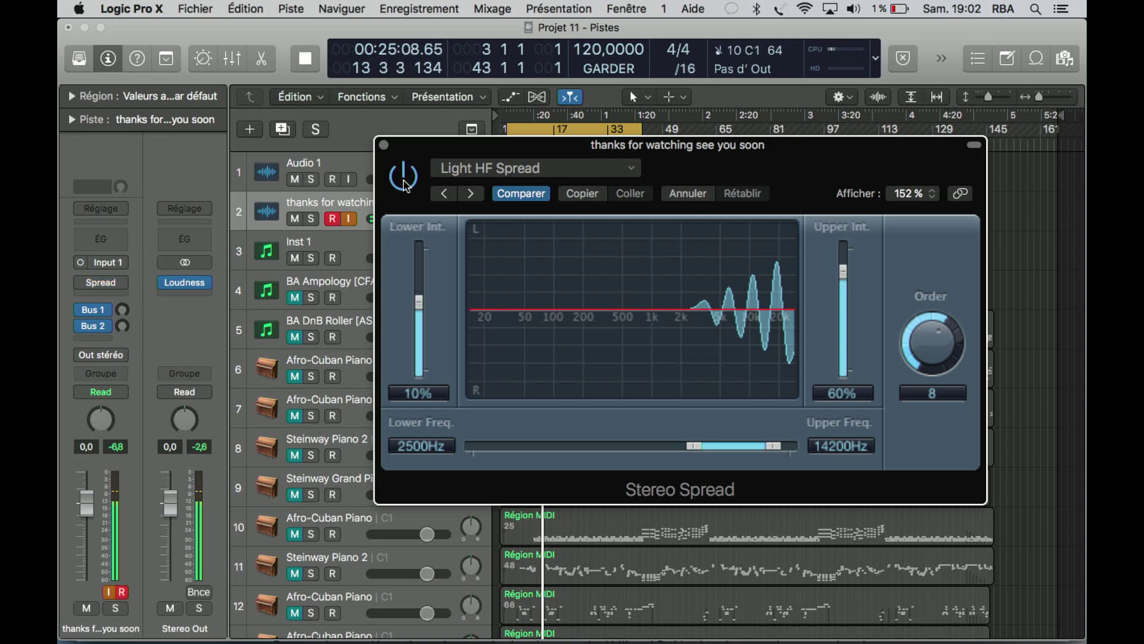
left_click(471, 193)
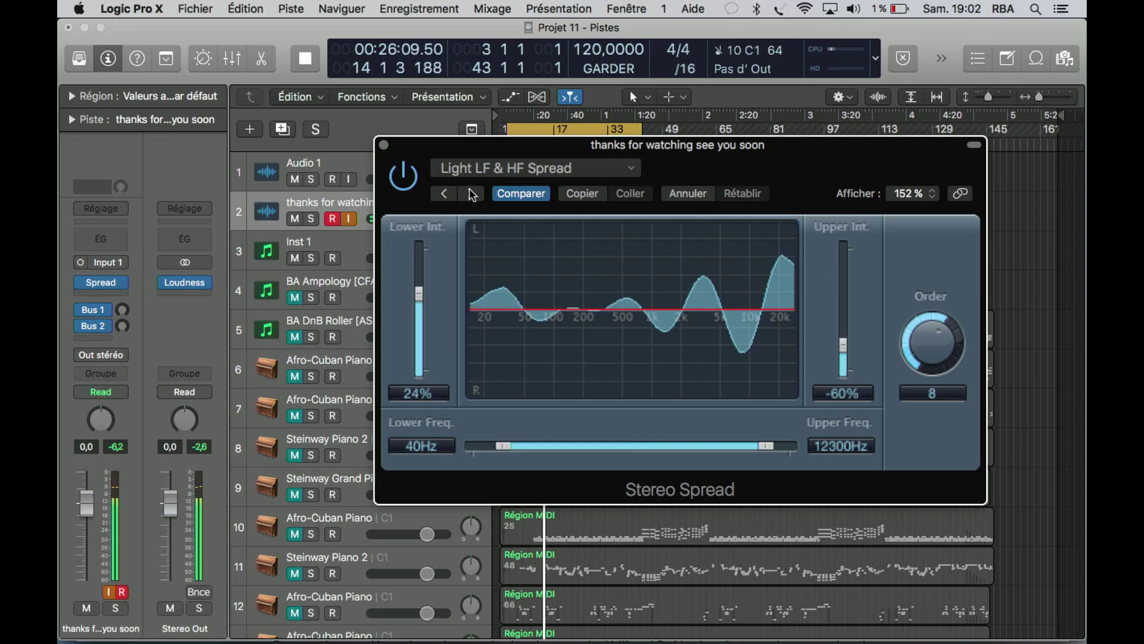
left_click(409, 177)
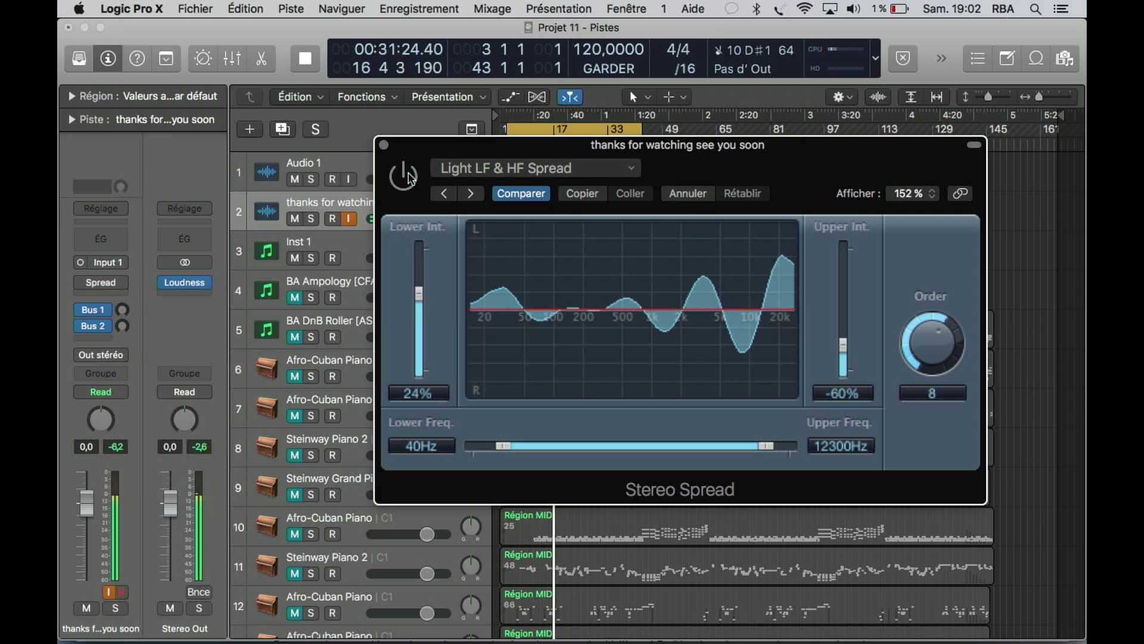
left_click(403, 179)
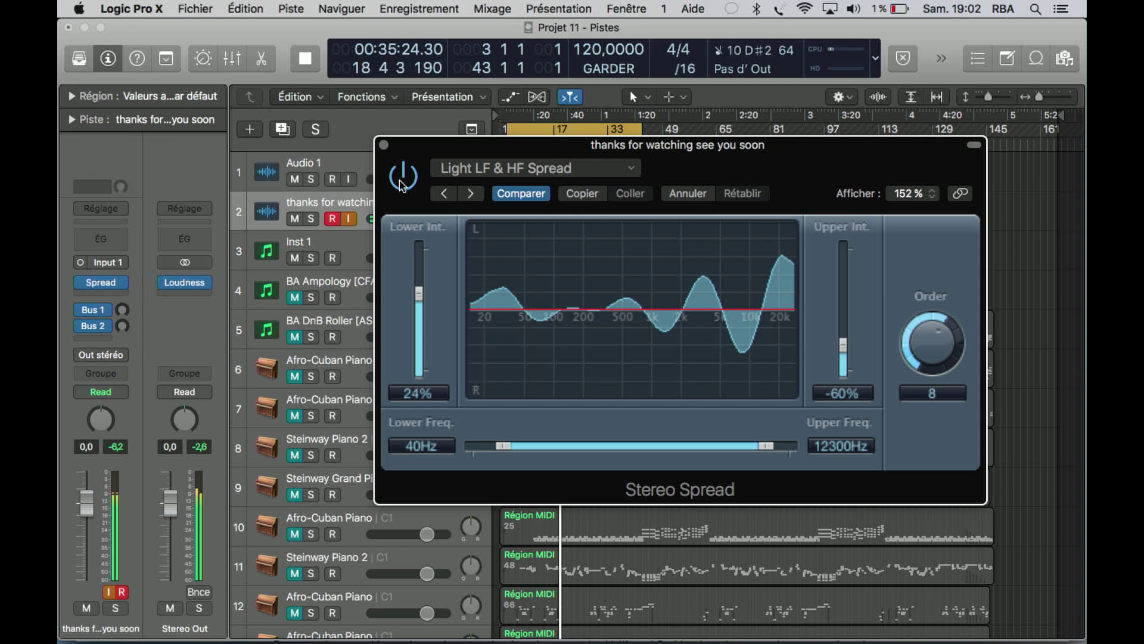
left_click(402, 180)
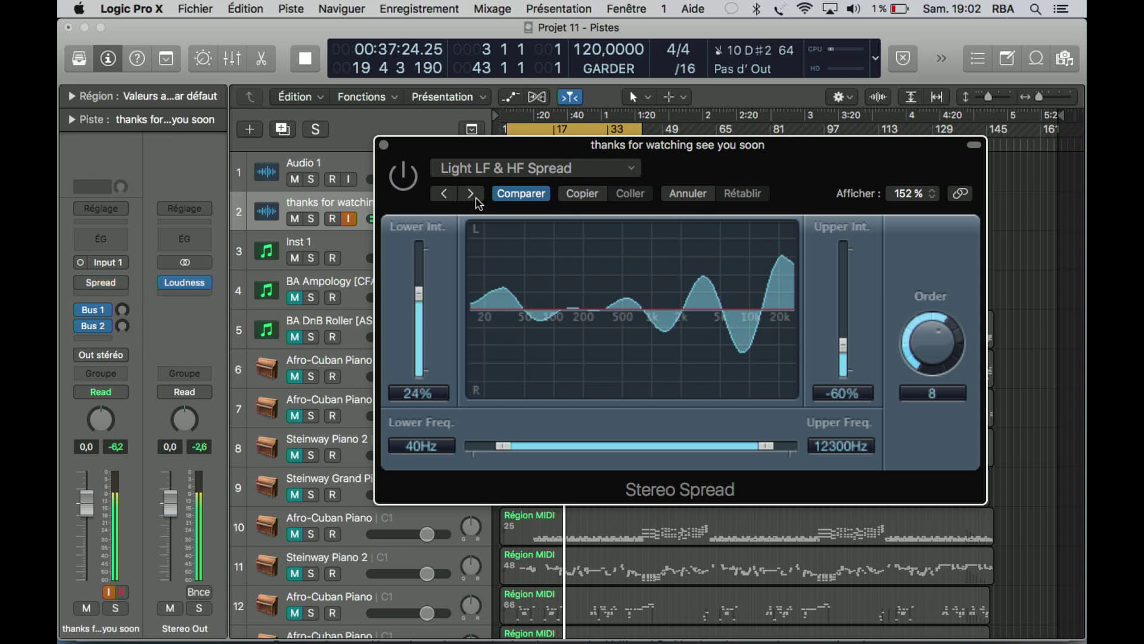
Audition Medium HF, Medium LF & HF and Medium Mid & HF Spread, ending on Light HF Spread bypassed.
left_click(476, 199)
left_click(403, 178)
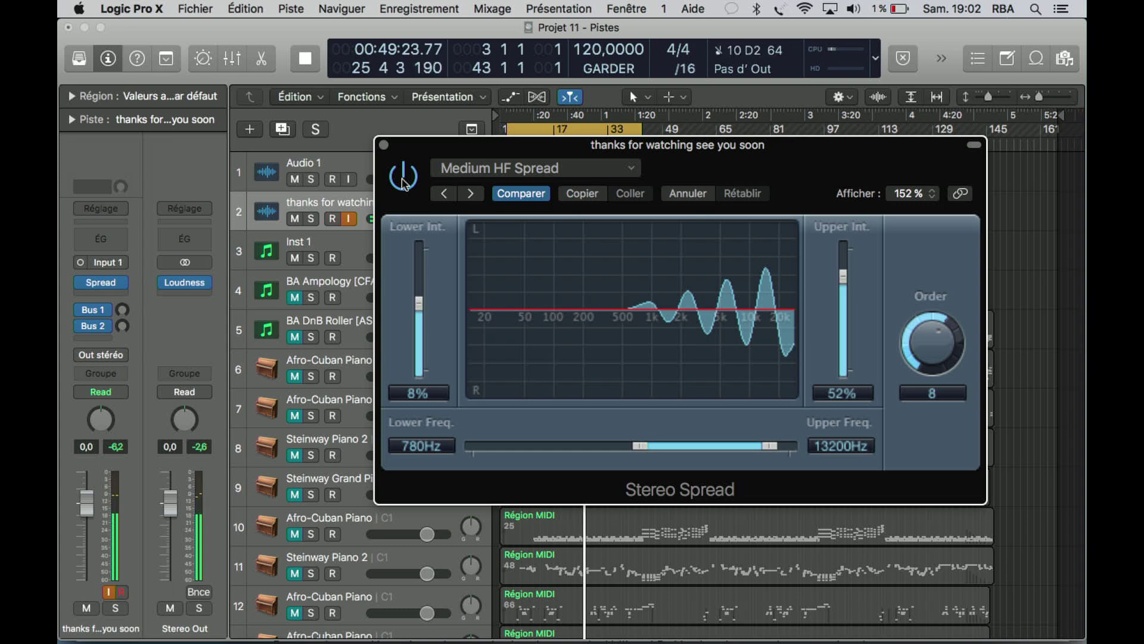
left_click(404, 180)
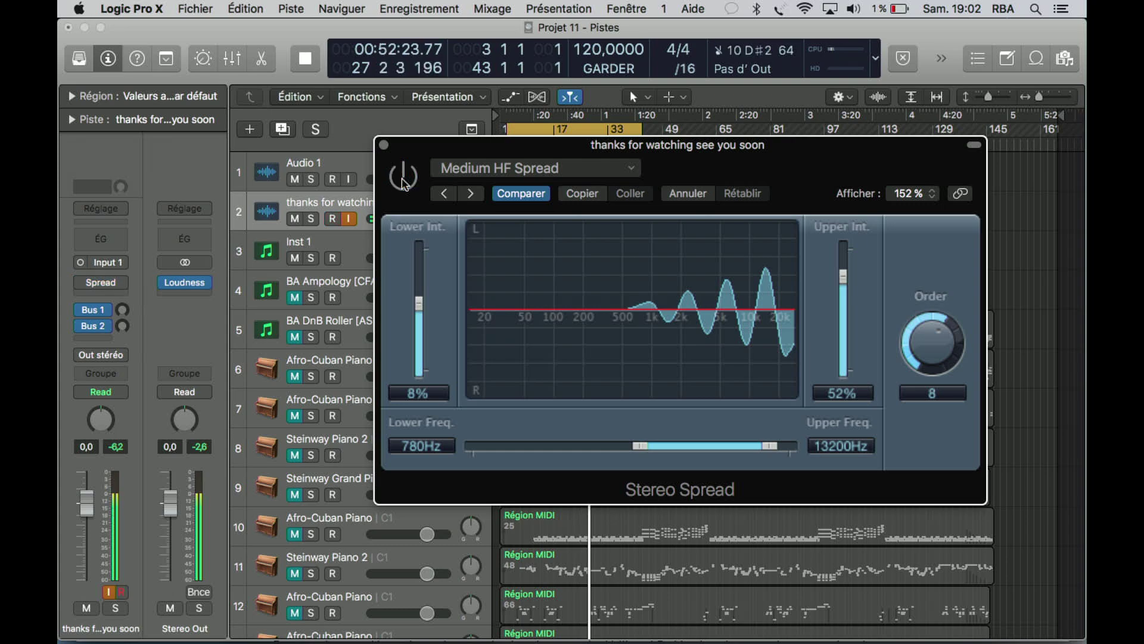
left_click(475, 194)
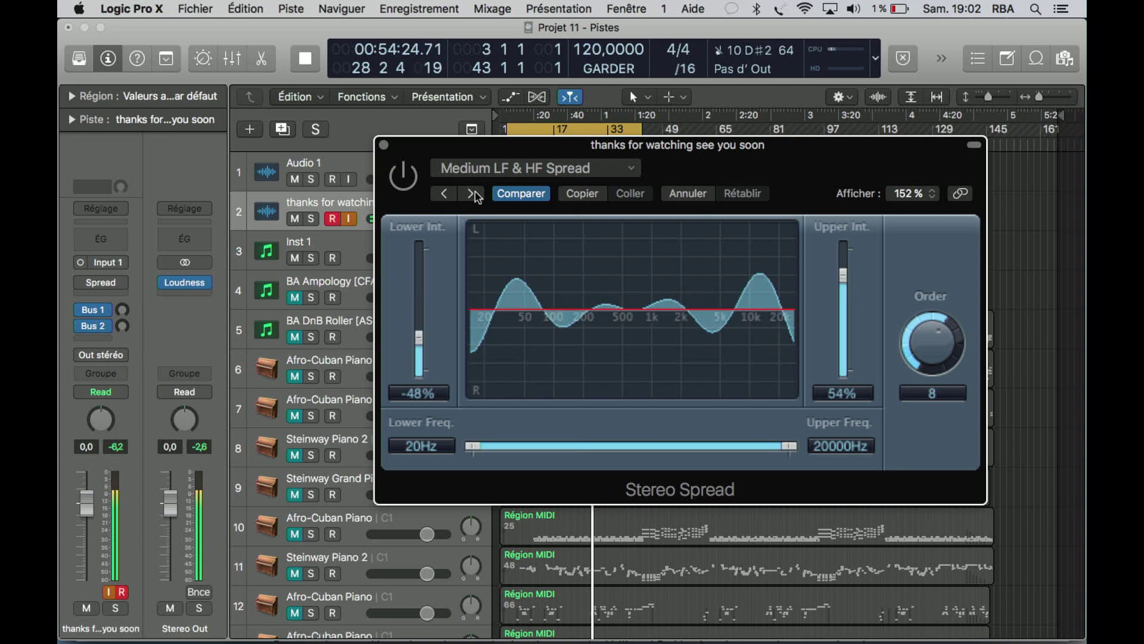
left_click(416, 180)
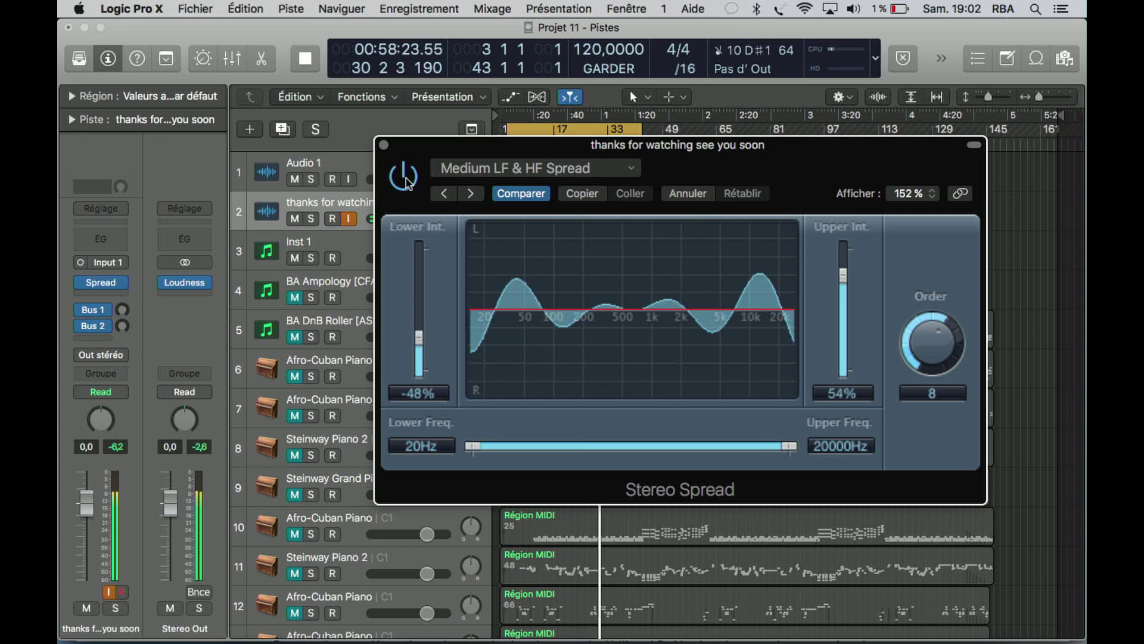
left_click(409, 182)
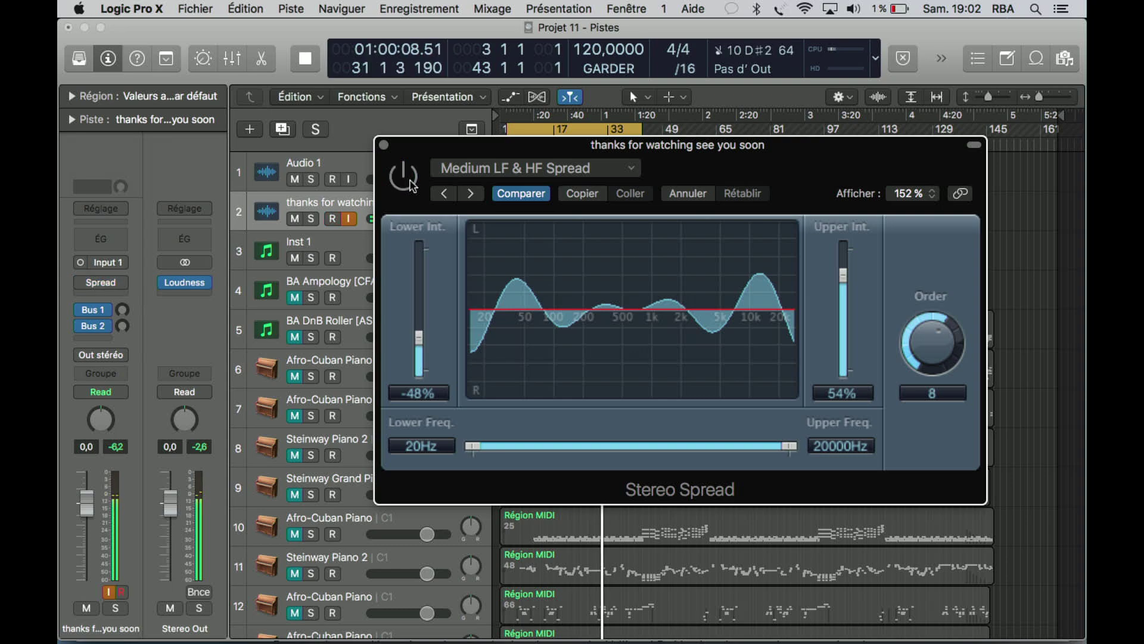
left_click(471, 194)
left_click(409, 182)
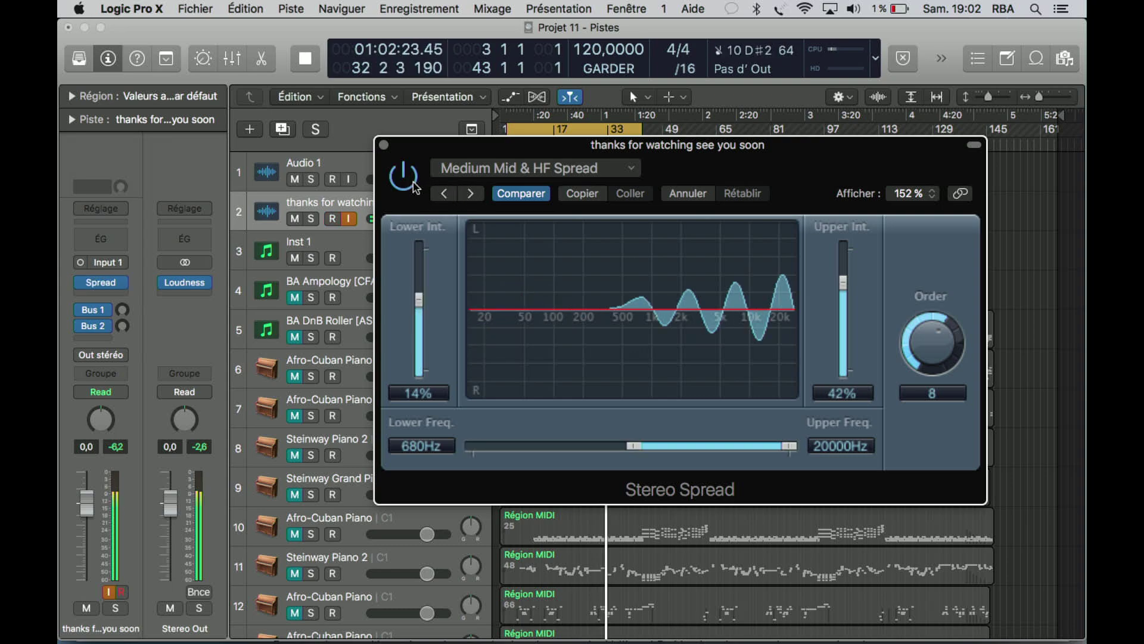
left_click(472, 193)
left_click(404, 182)
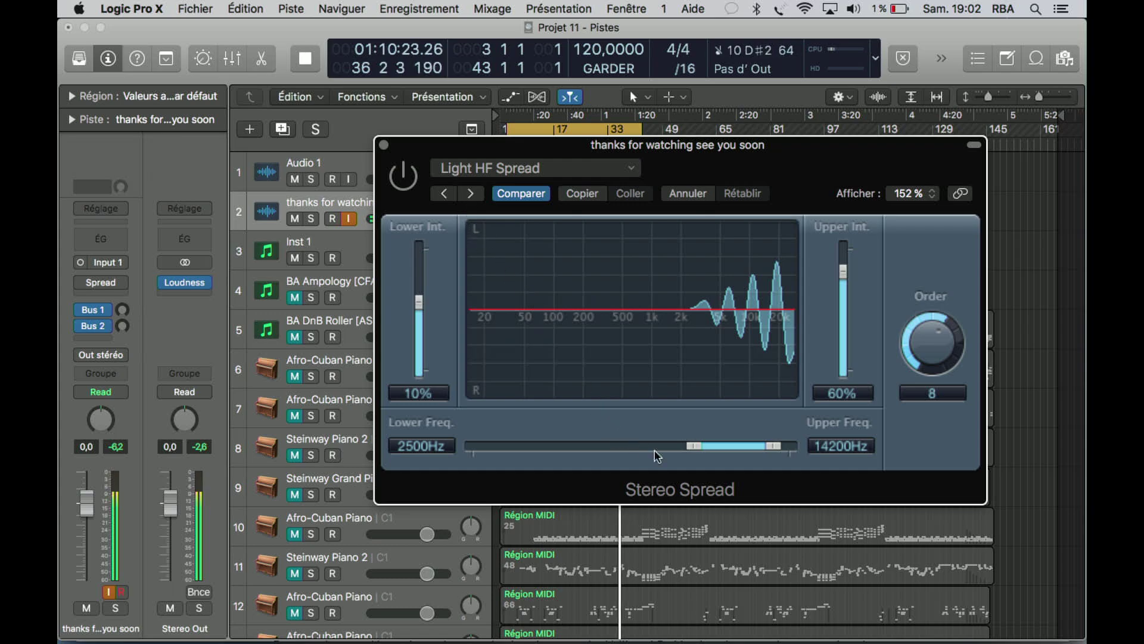
Sweep Lower Freq down to about 1300Hz and raise Lower Int, comparing against bypass.
left_click_drag(691, 446, 636, 421)
left_click(403, 177)
left_click_drag(420, 299, 420, 265)
mouse_move(642, 447)
left_mouse_down()
mouse_move(471, 452)
mouse_move(634, 465)
left_mouse_up()
left_click_drag(671, 465, 663, 459)
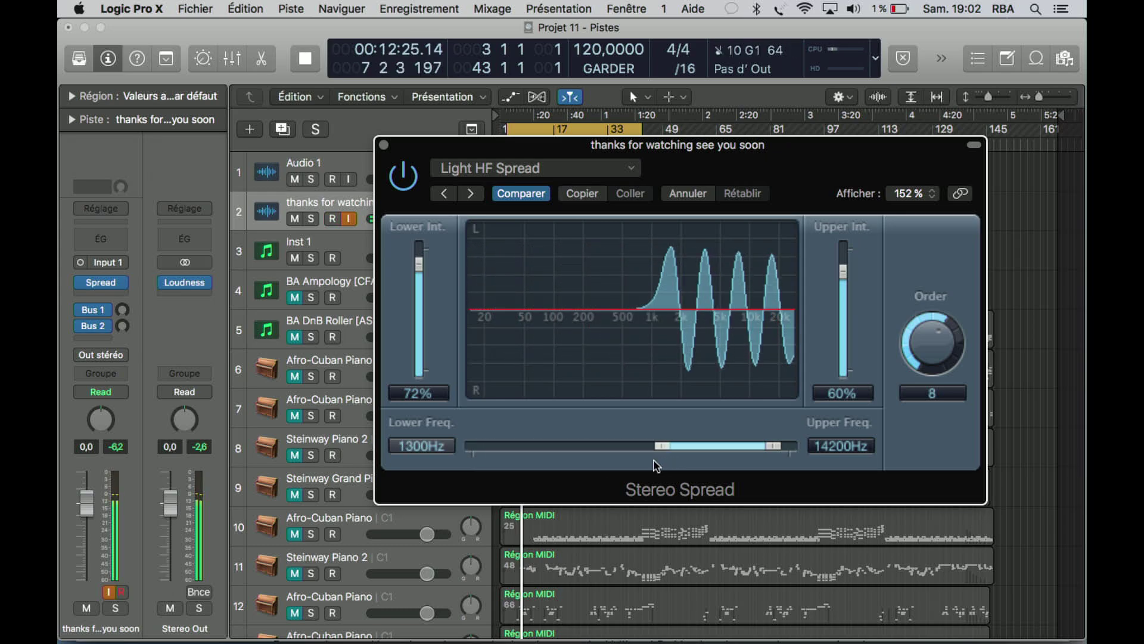
left_click(404, 183)
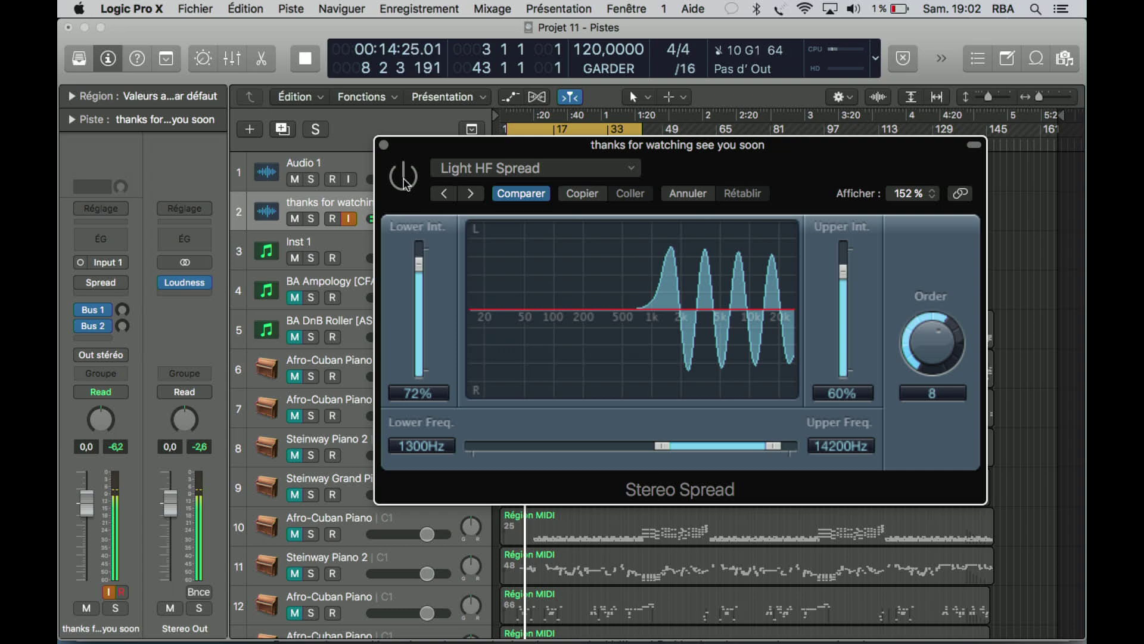
left_click(404, 183)
Set Upper Int to 100%, Lower Int to 60% and Lower Freq to 780Hz, then stop playback.
left_click_drag(843, 272, 846, 241)
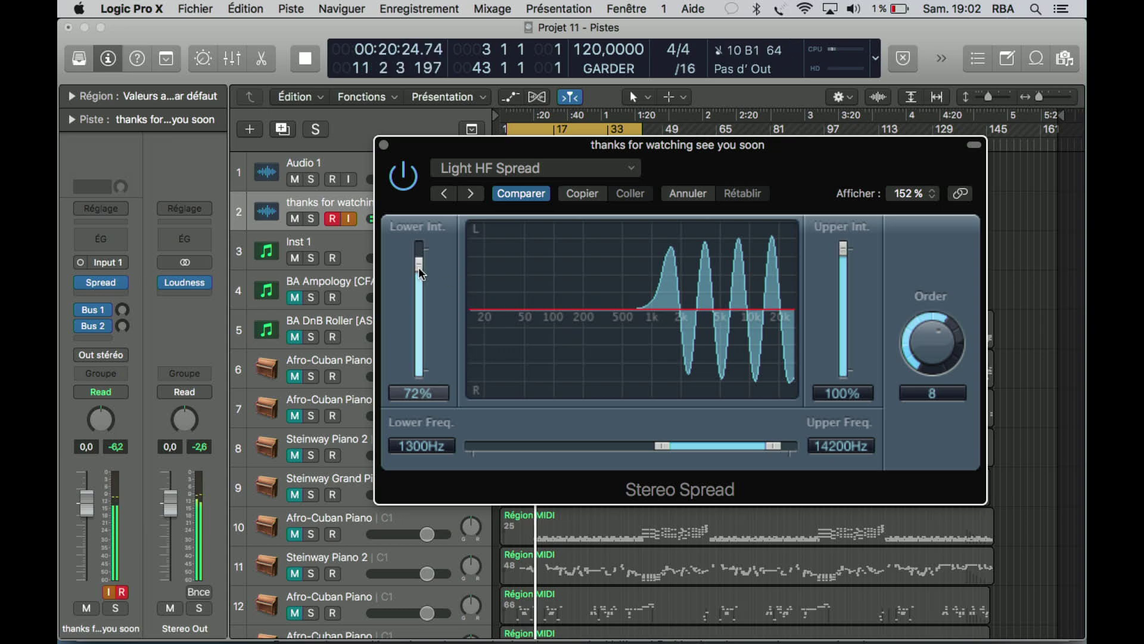
left_click_drag(418, 267, 419, 274)
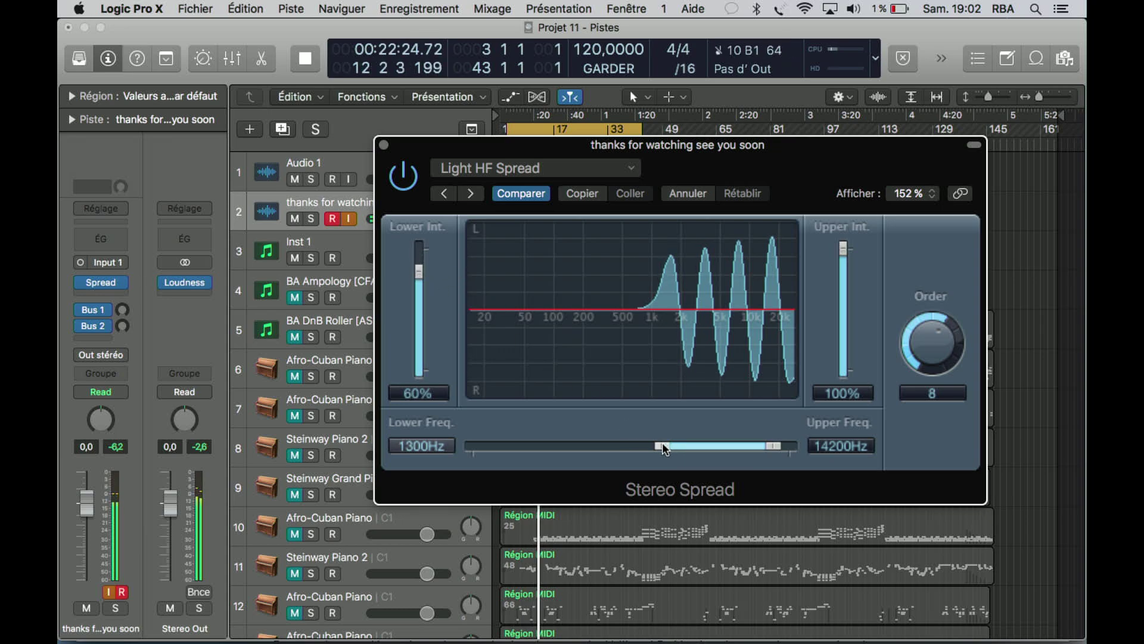
left_click_drag(662, 445, 641, 453)
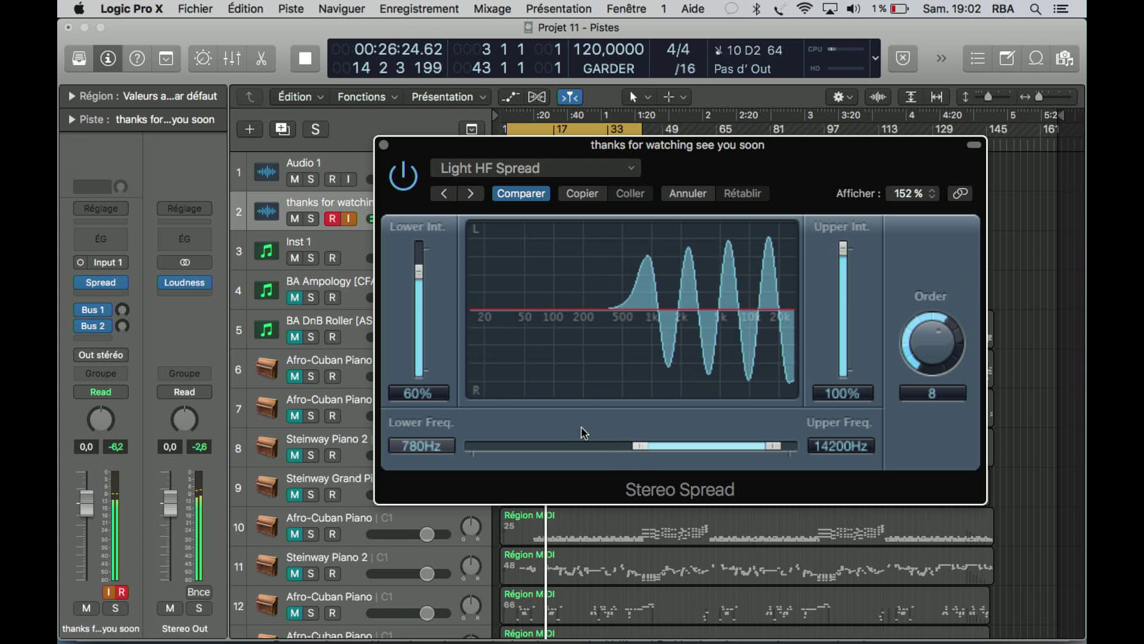
key("space")
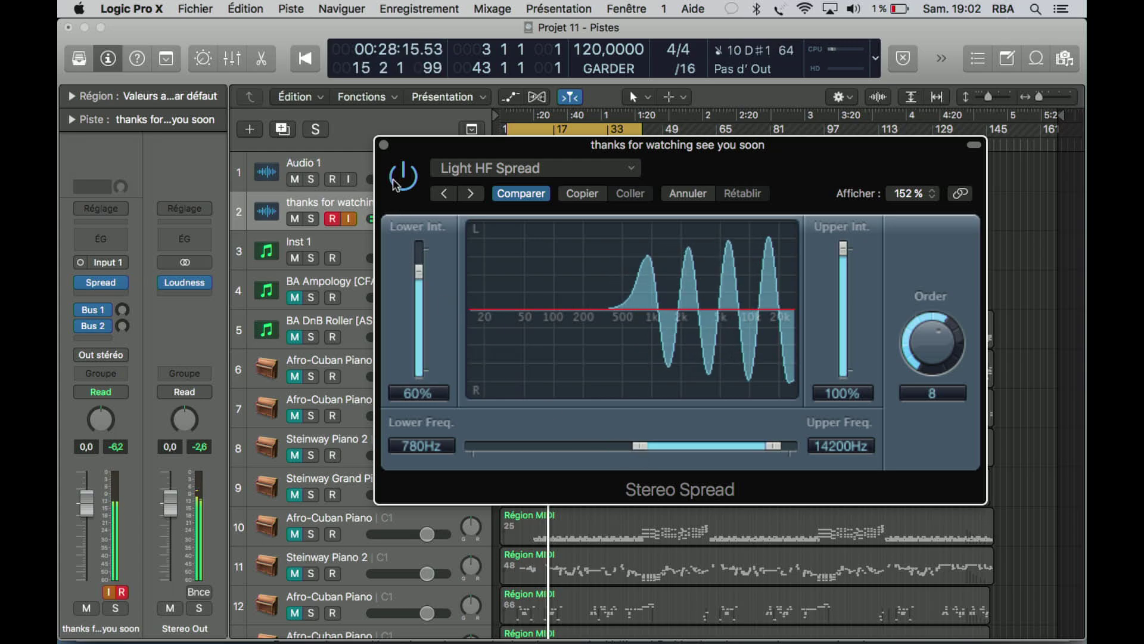
Restart playback and raise the Stereo Spread Order from 8 to 11.
left_click(349, 183)
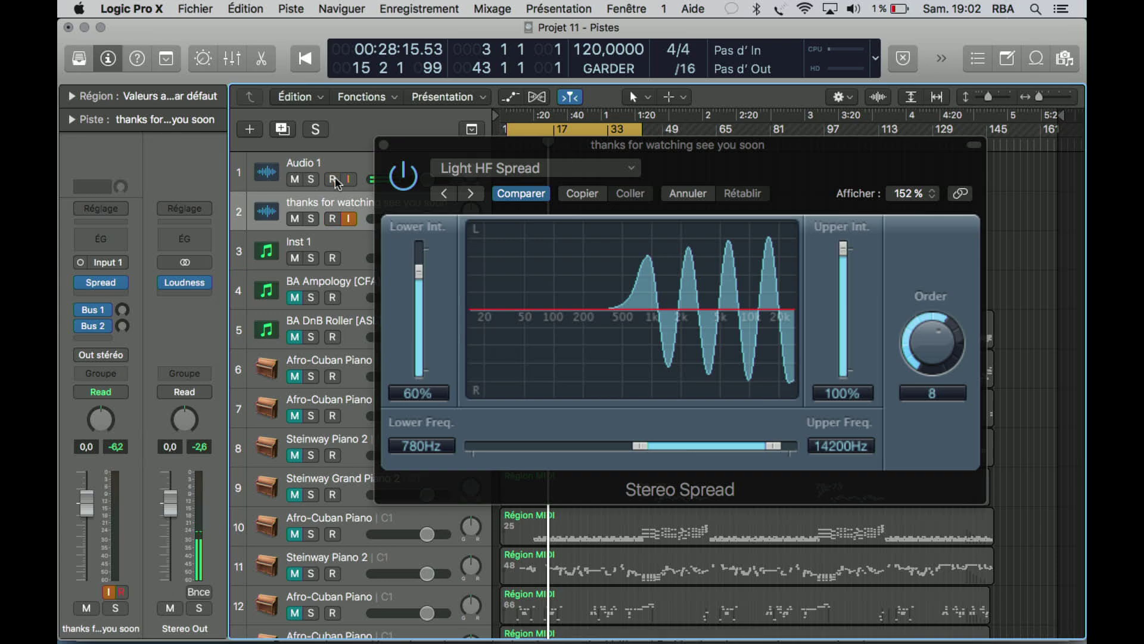
key("space")
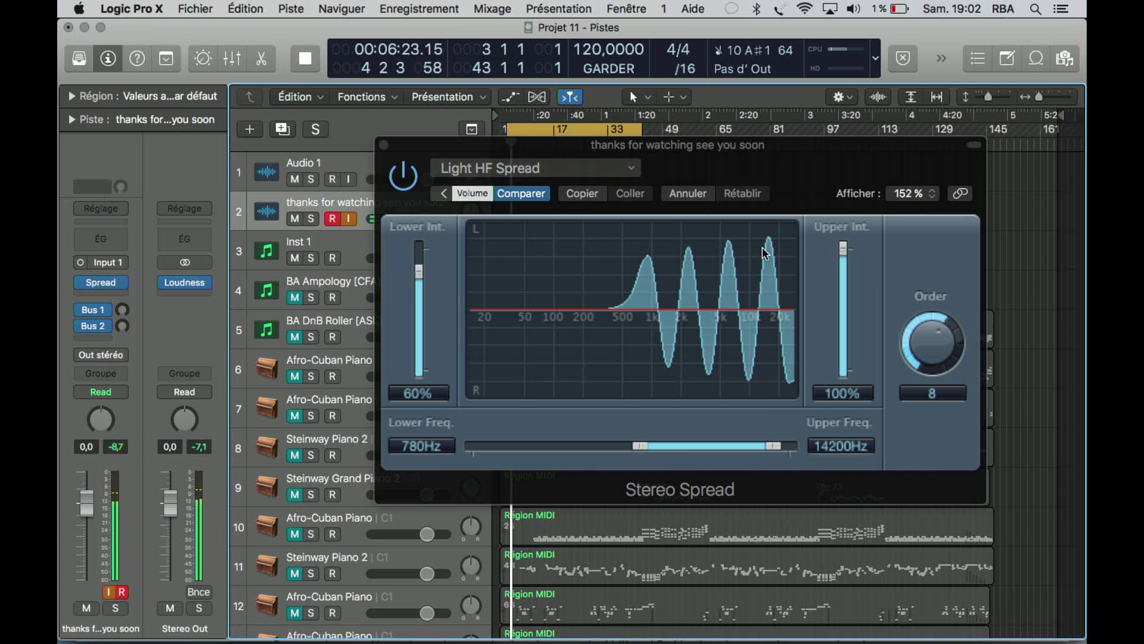
left_click_drag(924, 337, 932, 285)
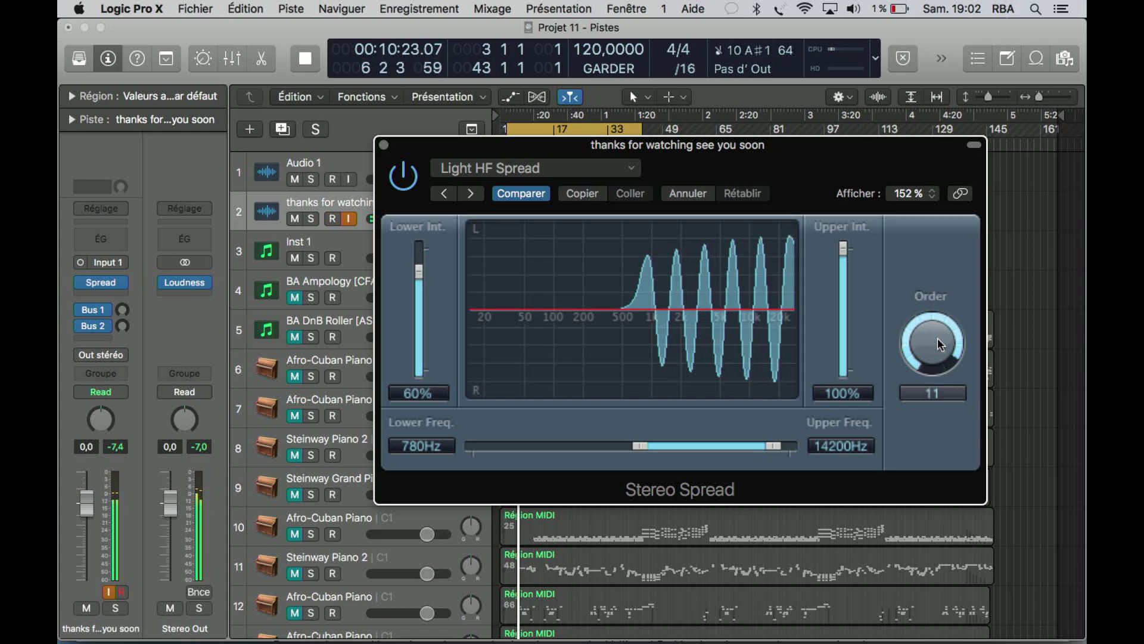
Set Order to 12 and bring Lower Freq down to 220Hz, keeping Upper Int at 100%.
left_click_drag(938, 338, 940, 309)
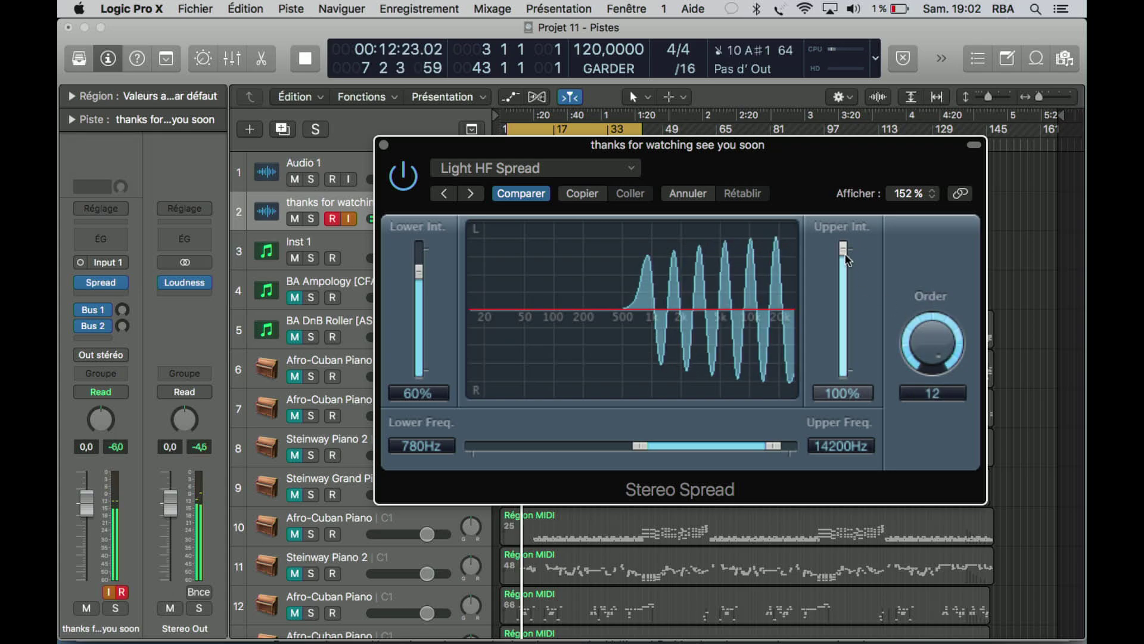
left_click_drag(844, 251, 844, 249)
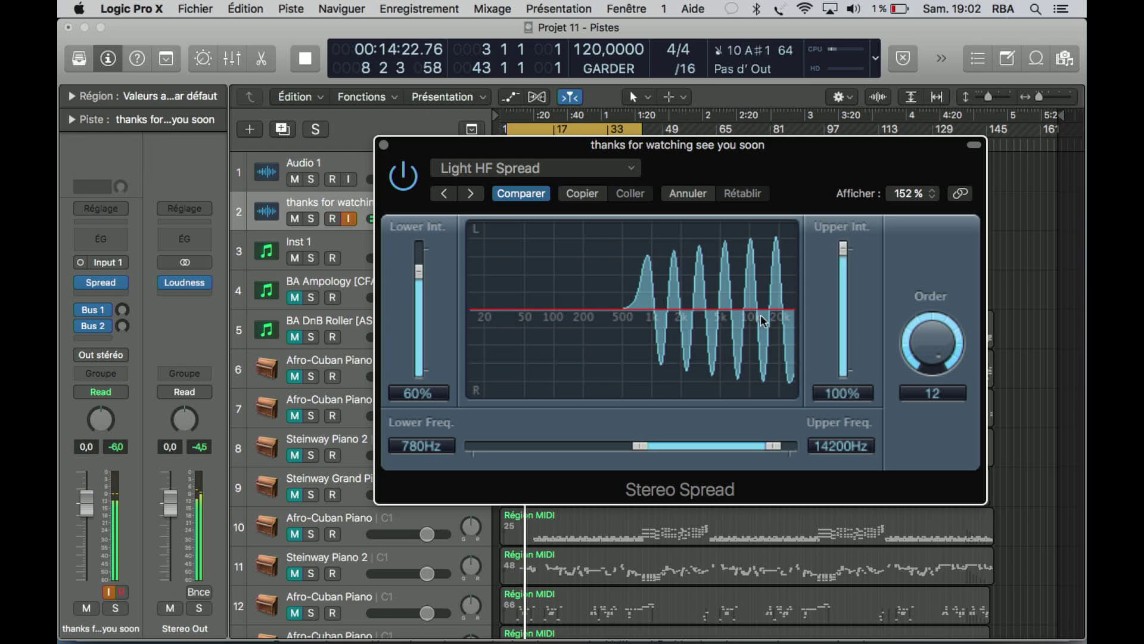
left_click_drag(639, 445, 593, 450)
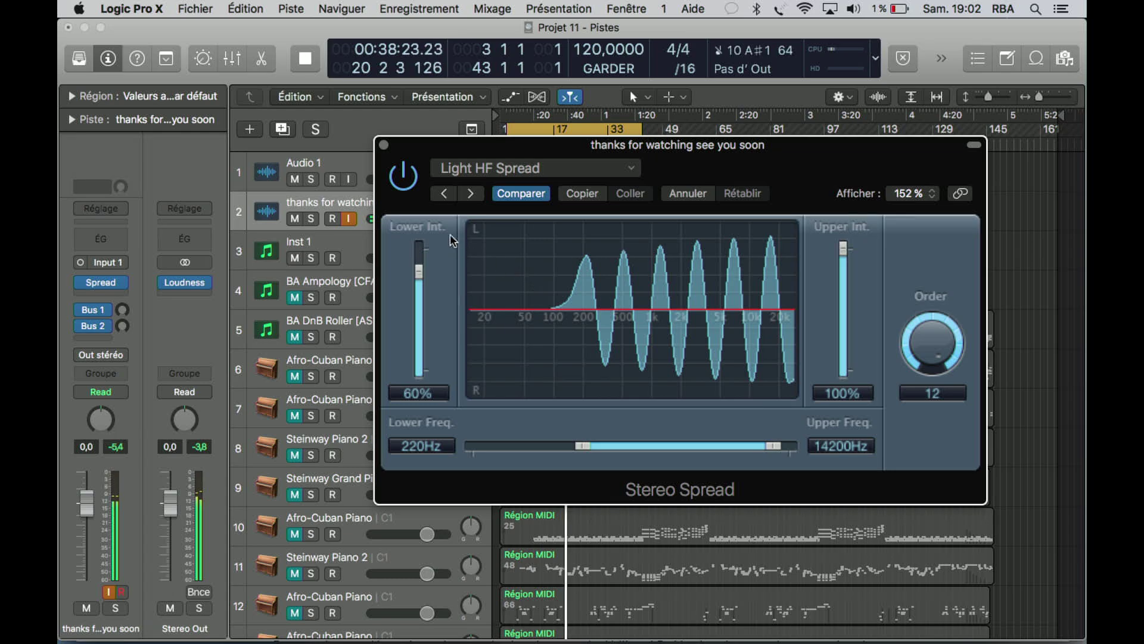
Bypass Stereo Spread, stop playback, and select and record-arm the Audio 1 track.
left_click(403, 179)
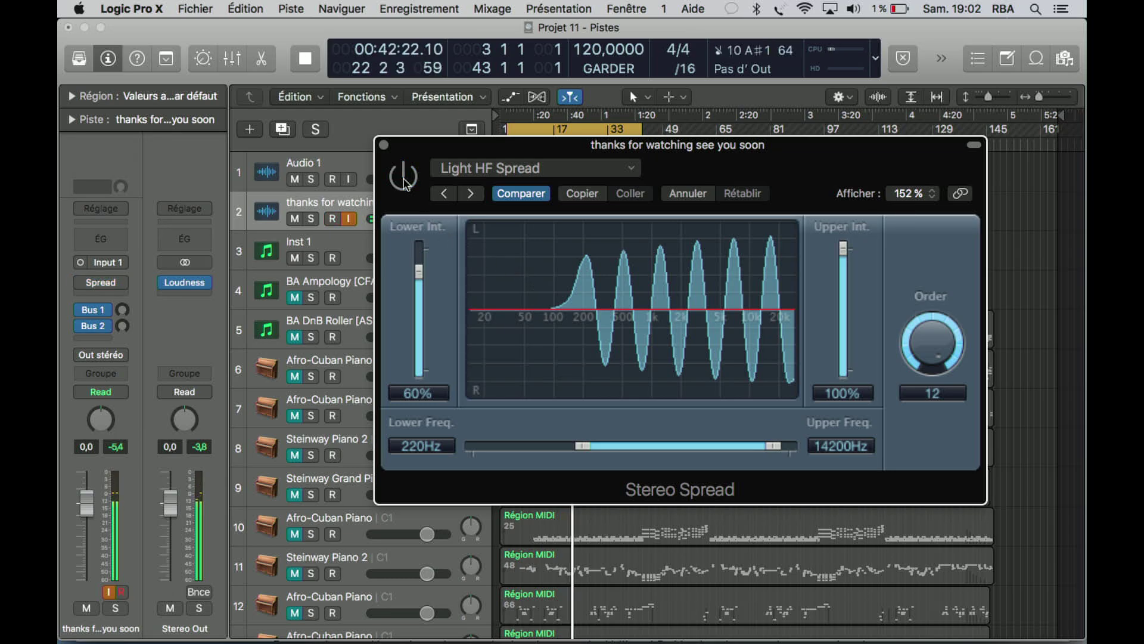
key("space")
left_click(333, 179)
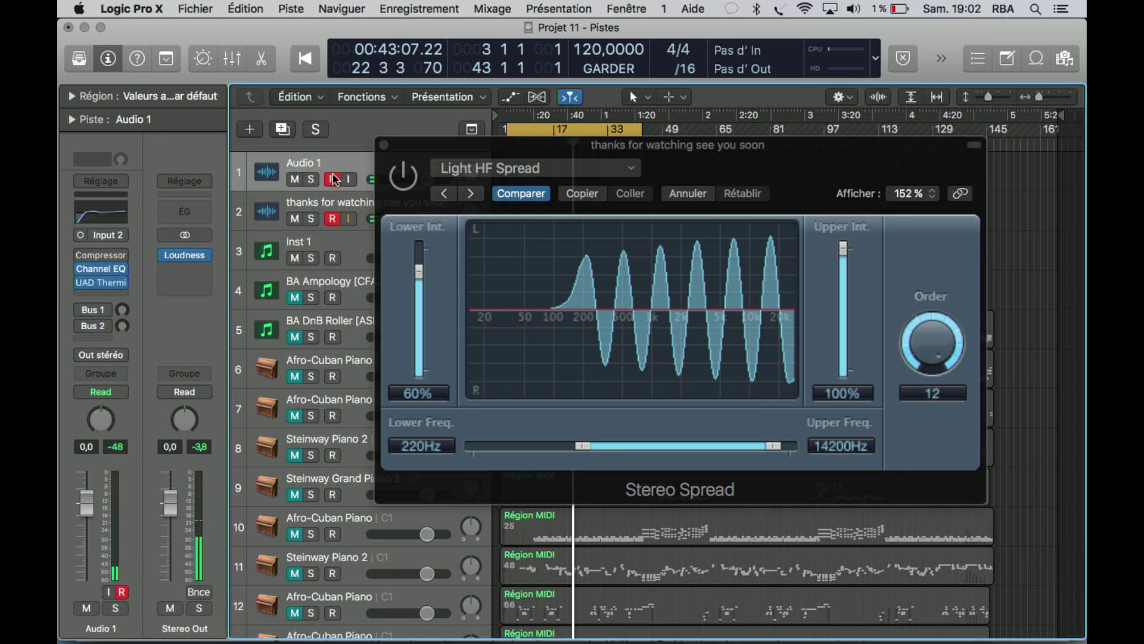